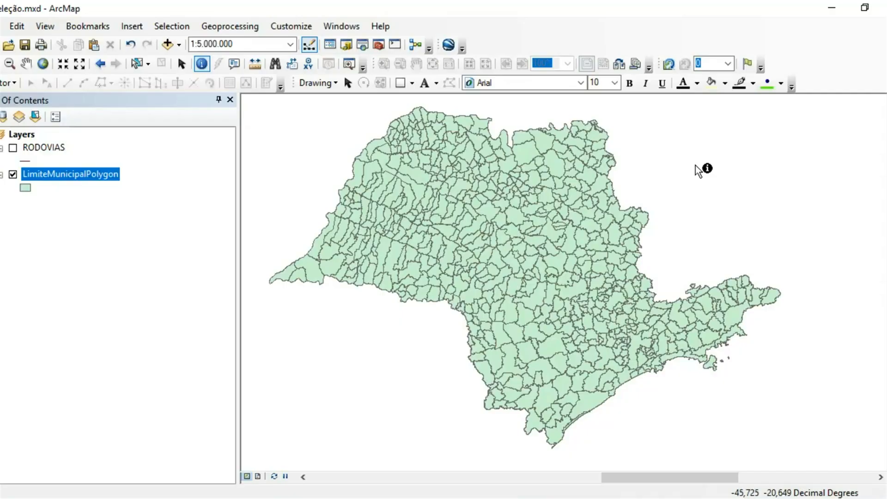
# Step: Start a Select By Attributes query on the LimiteMunicipalPolygon layer with the condition "UGRHI" = 11
pyautogui.click(173, 29)
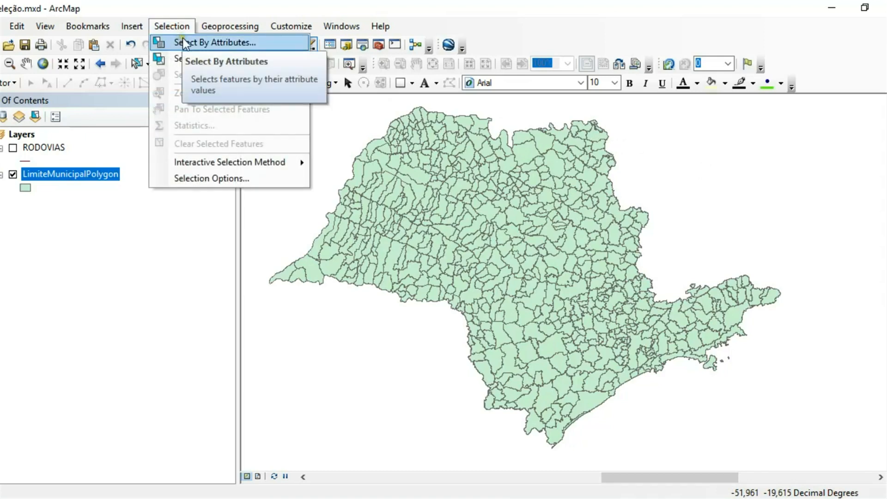
pyautogui.click(207, 42)
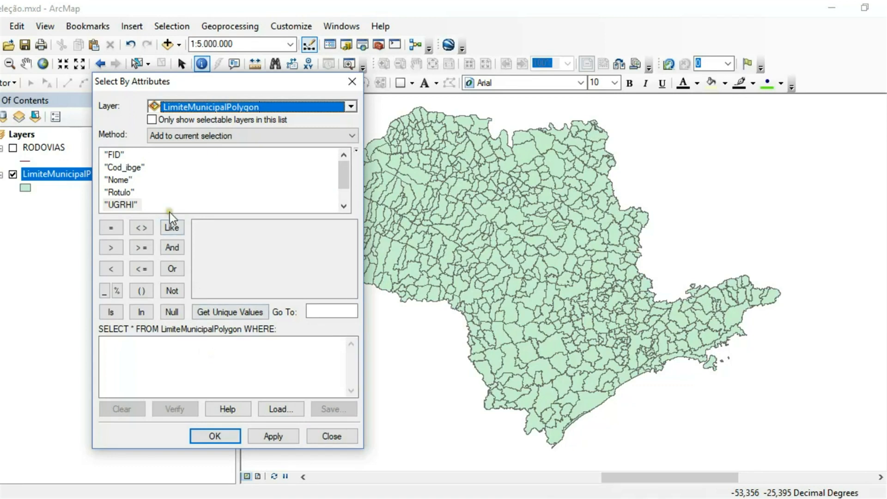
pyautogui.doubleClick(132, 204)
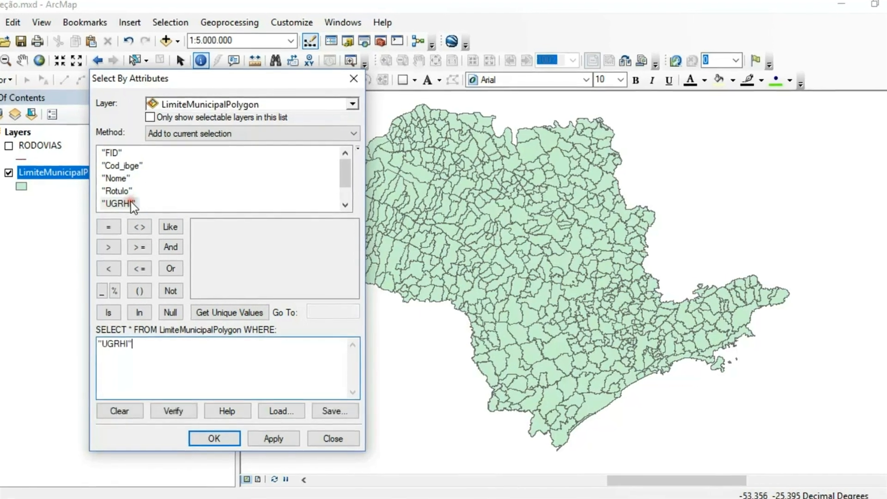
pyautogui.click(119, 226)
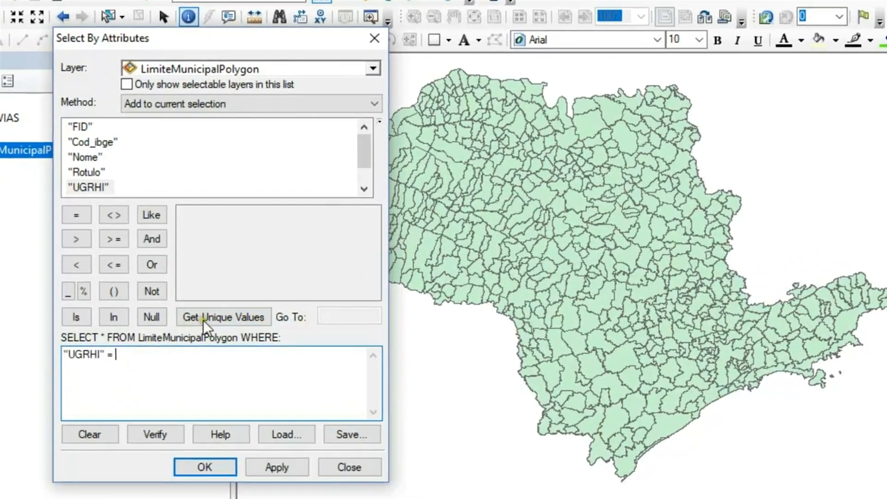
pyautogui.click(210, 317)
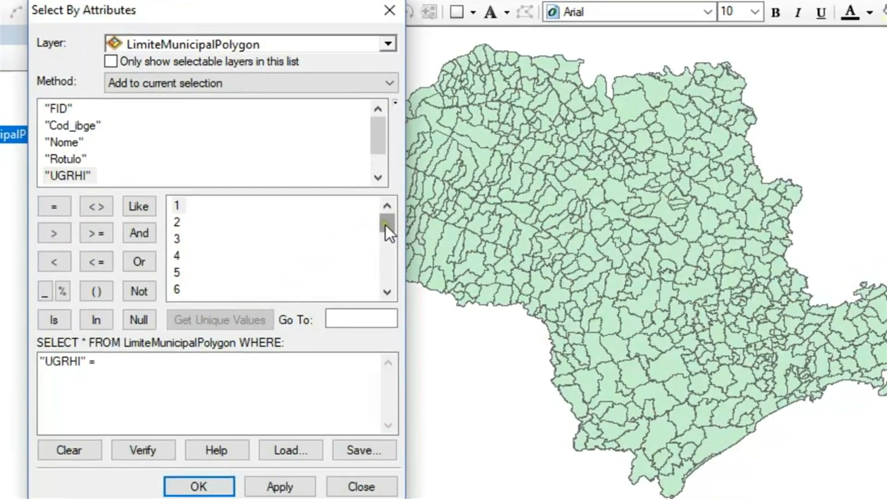
pyautogui.moveTo(379, 227); pyautogui.dragTo(391, 243)
pyautogui.doubleClick(181, 272)
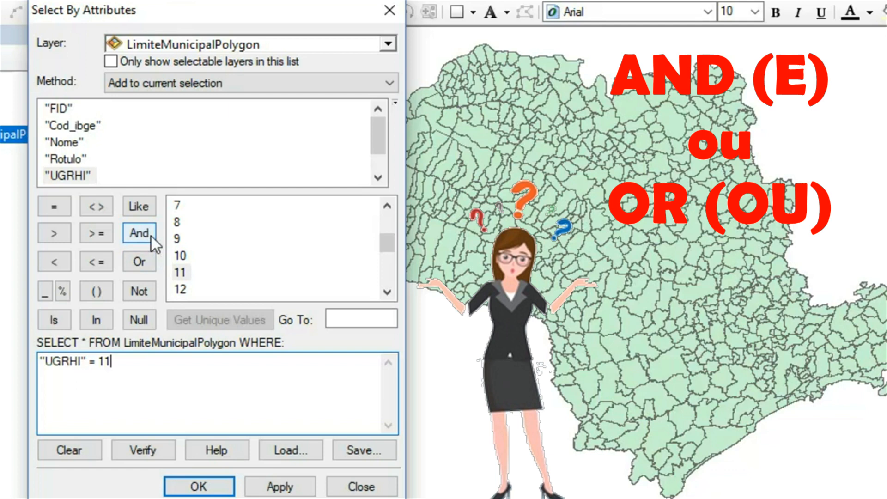
# Step: Extend the query with OR "UGRHI" = 5 and apply it to the municipal polygons
pyautogui.click(151, 262)
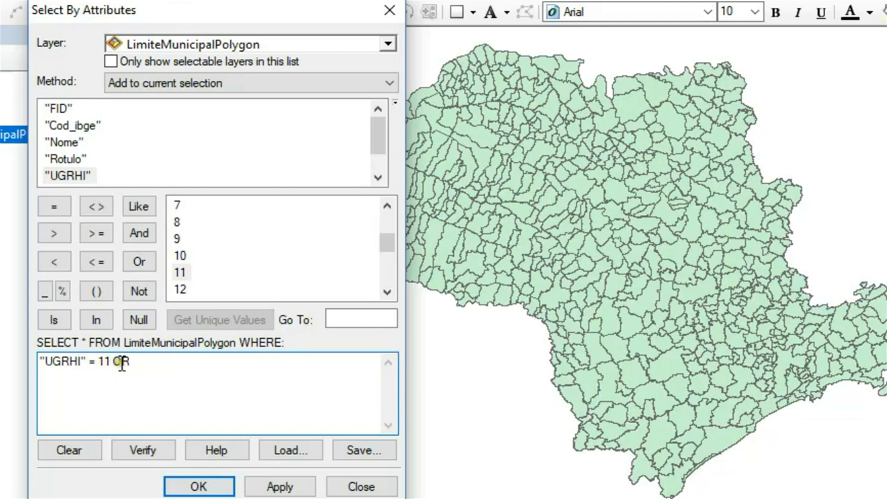
pyautogui.doubleClick(79, 175)
pyautogui.click(61, 207)
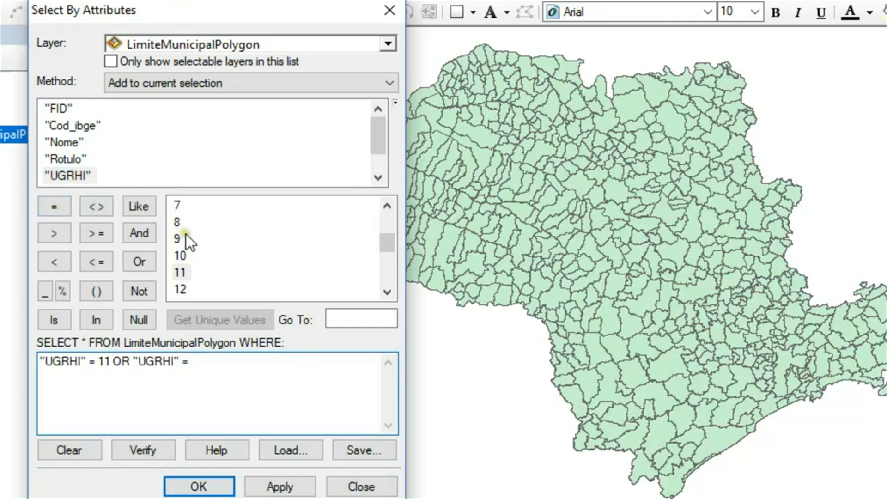
pyautogui.click(387, 206)
pyautogui.click(388, 205)
pyautogui.doubleClick(177, 205)
pyautogui.click(283, 488)
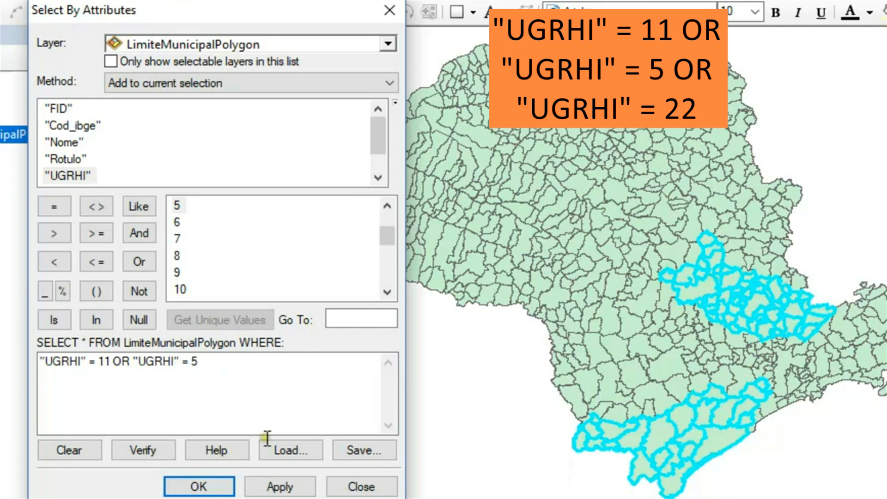
# Step: Add OR "UGRHI" = 22 to the end of the query and run the selection
pyautogui.click(203, 364)
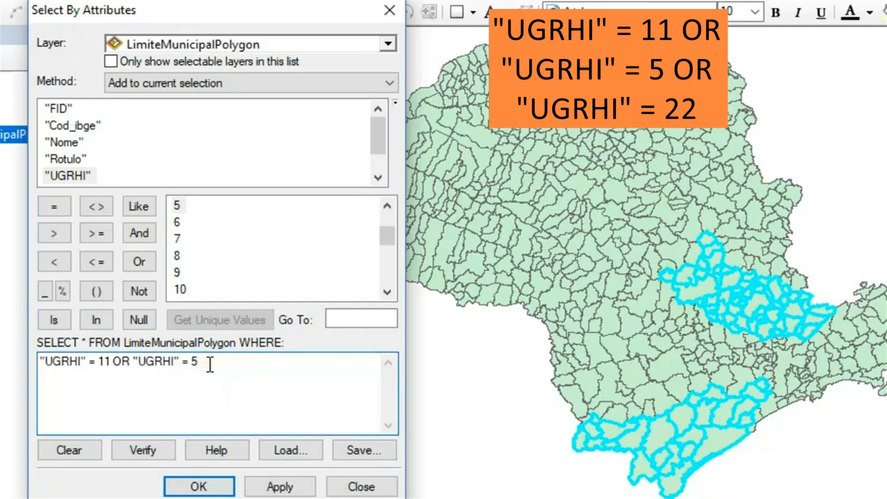
pyautogui.click(144, 264)
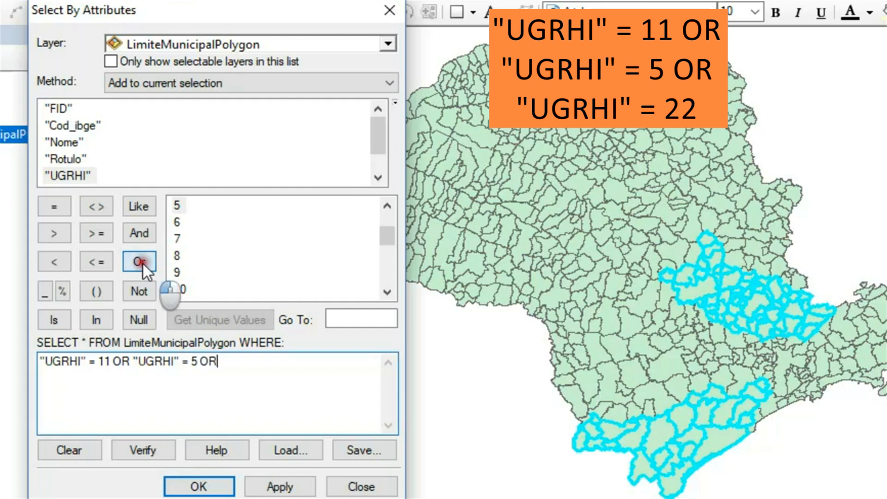
pyautogui.doubleClick(64, 174)
pyautogui.click(61, 204)
pyautogui.write('22')
pyautogui.click(213, 485)
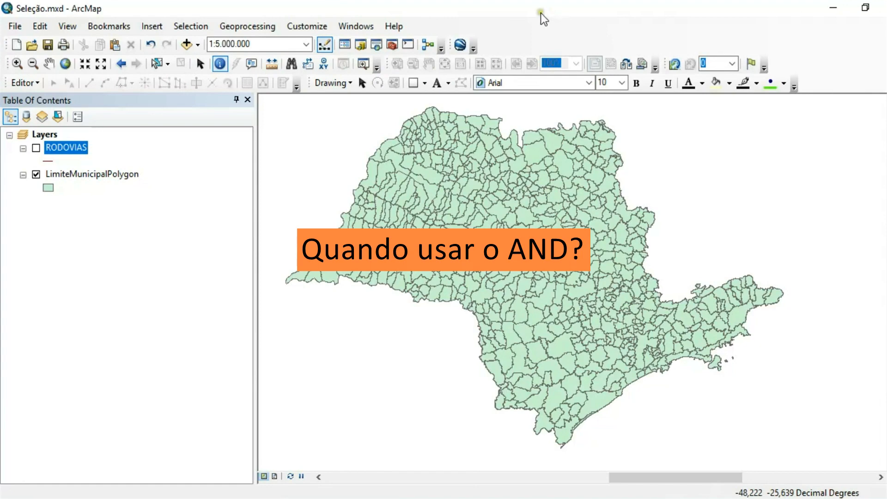
# Step: Start a new Select By Attributes query on LimiteMunicipalPolygon with the condition "UGRHI" = 11
pyautogui.click(190, 28)
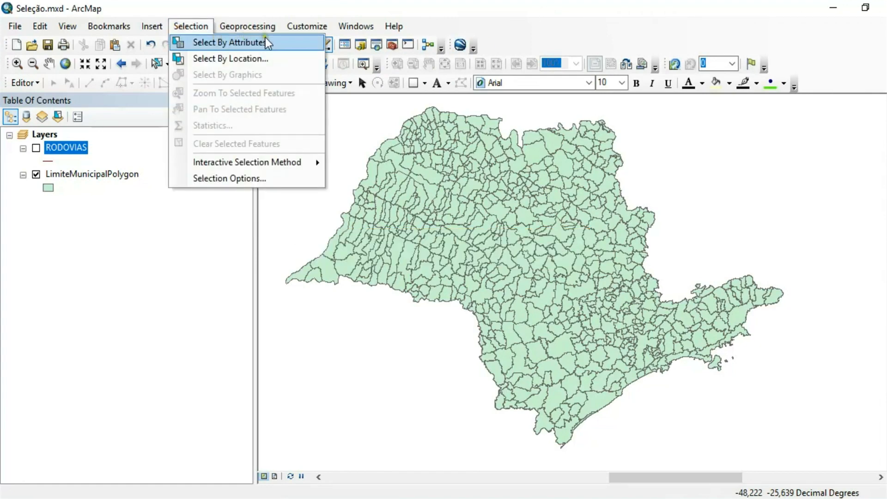
pyautogui.click(294, 42)
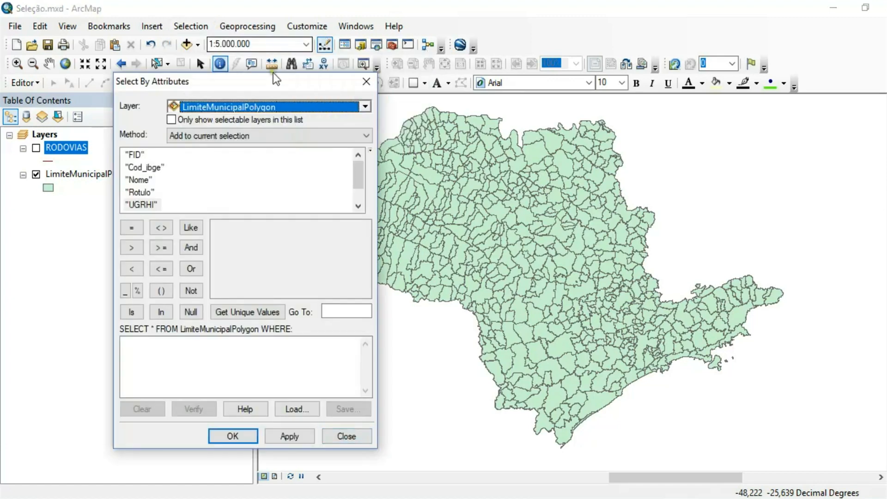
pyautogui.doubleClick(153, 207)
pyautogui.click(135, 230)
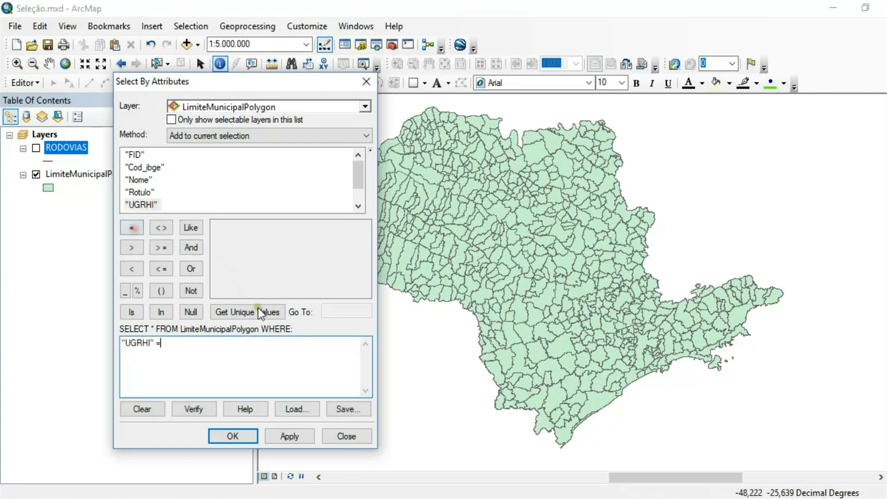
pyautogui.write('11')
# Step: Add AND "area_ha" < 100000 to the query and run the selection
pyautogui.click(197, 250)
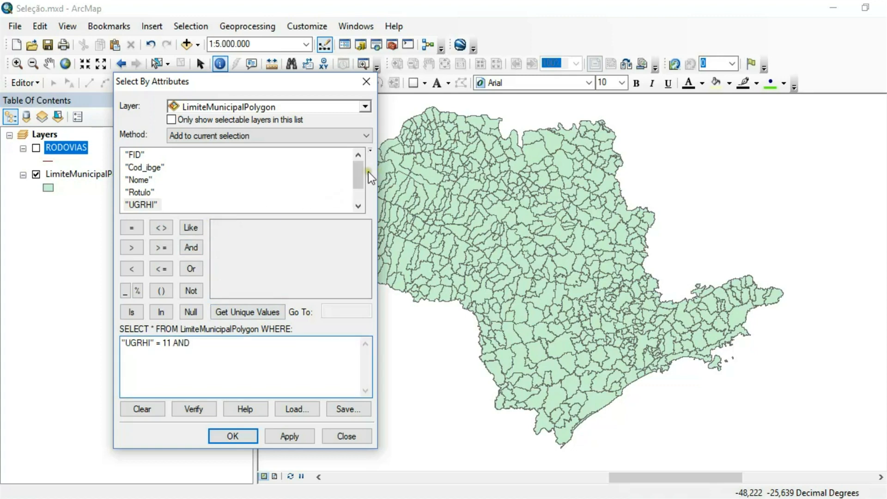
pyautogui.moveTo(359, 174); pyautogui.dragTo(359, 185)
pyautogui.doubleClick(145, 204)
pyautogui.click(131, 269)
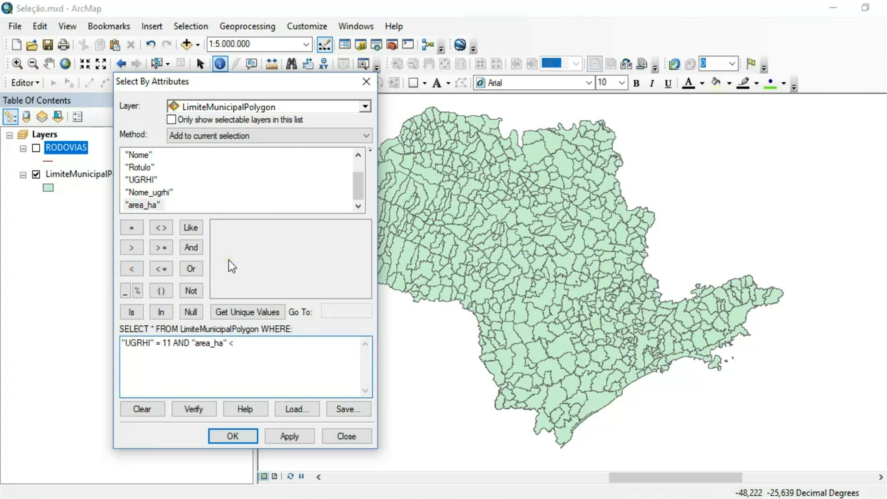
pyautogui.write('100000')
pyautogui.click(237, 438)
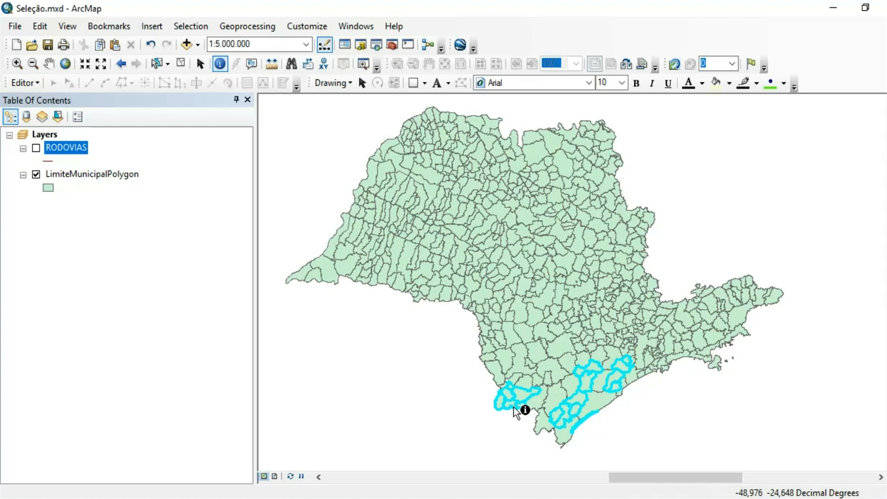
# Step: Reopen the attribute query, replace the AND operator with OR, and run the selection again
pyautogui.rightClick(514, 407)
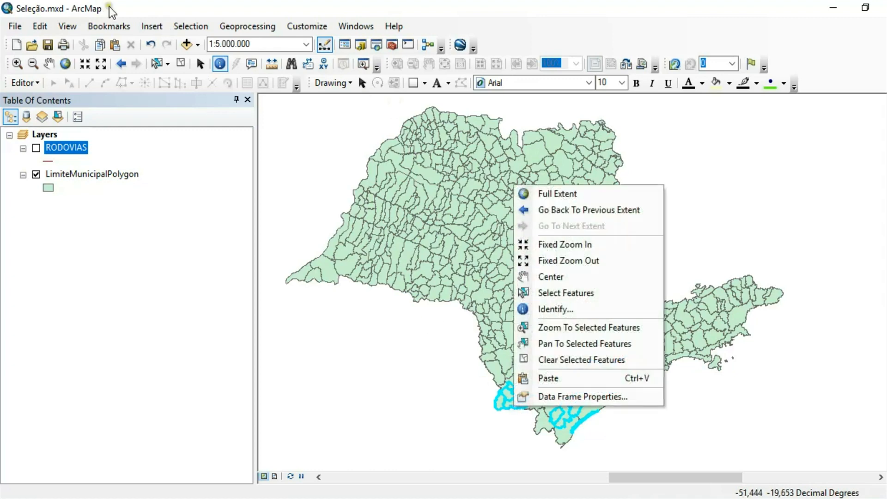
pyautogui.click(182, 26)
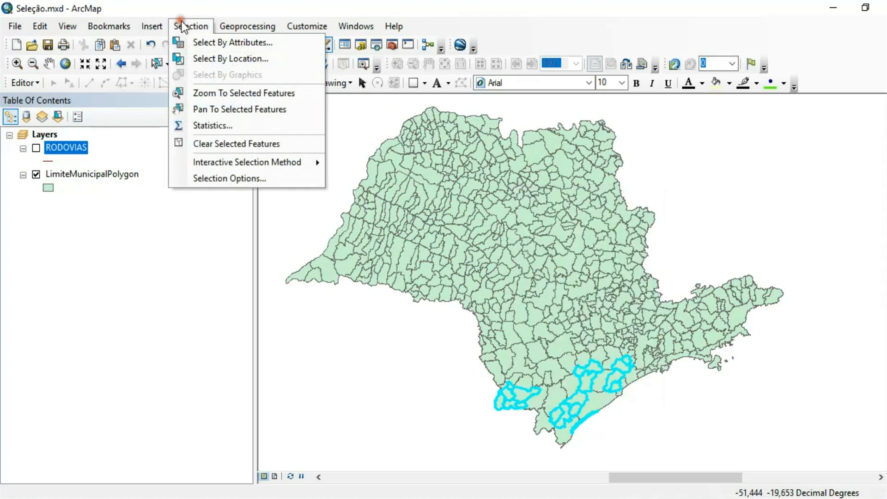
pyautogui.click(199, 42)
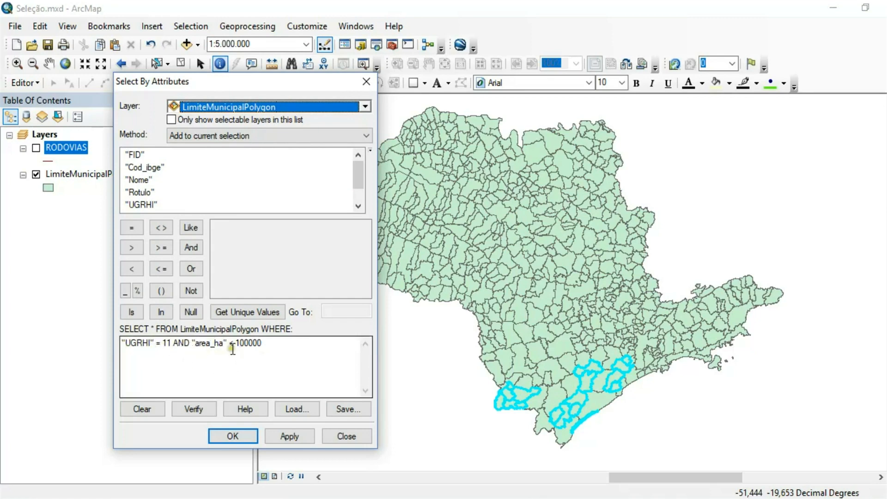
pyautogui.doubleClick(177, 346)
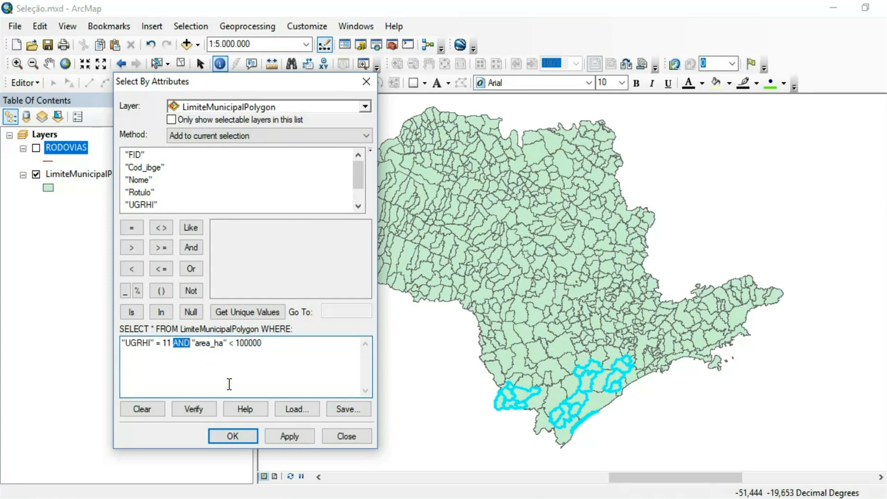
pyautogui.click(197, 271)
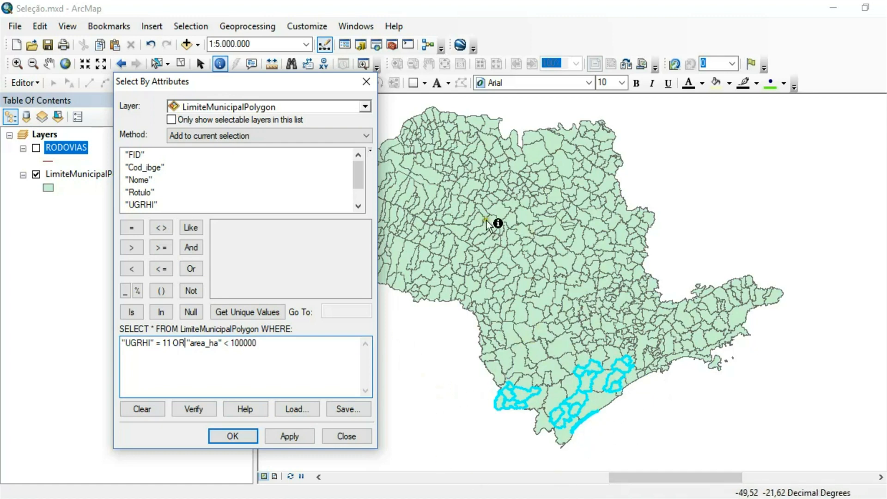
pyautogui.click(240, 437)
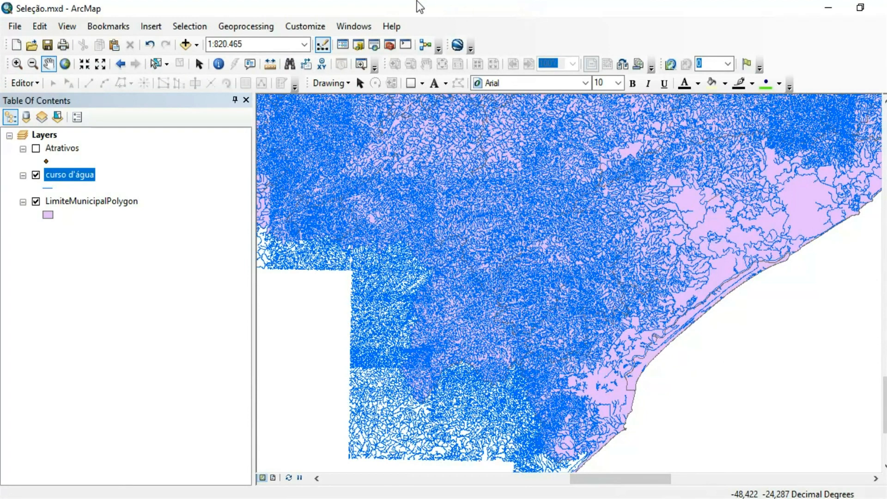
# Step: Start a Select By Attributes query on the curso d'água layer with "NOME" = as the beginning of the condition
pyautogui.click(184, 24)
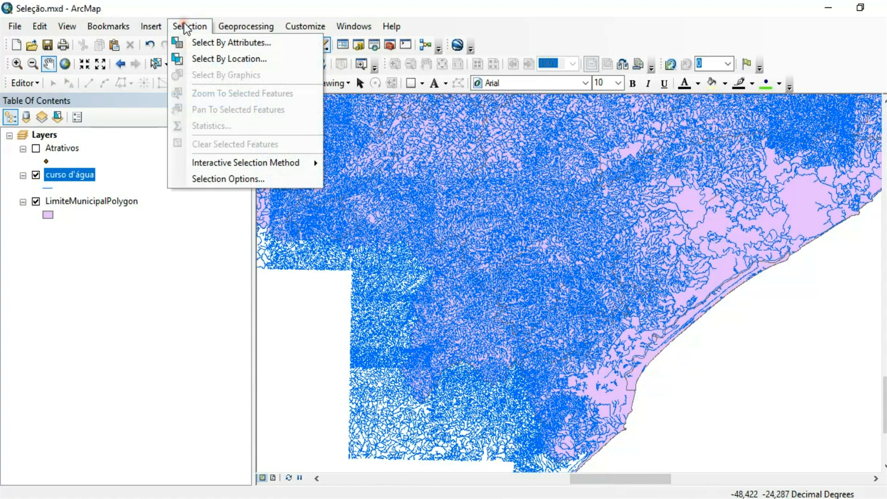
pyautogui.click(199, 40)
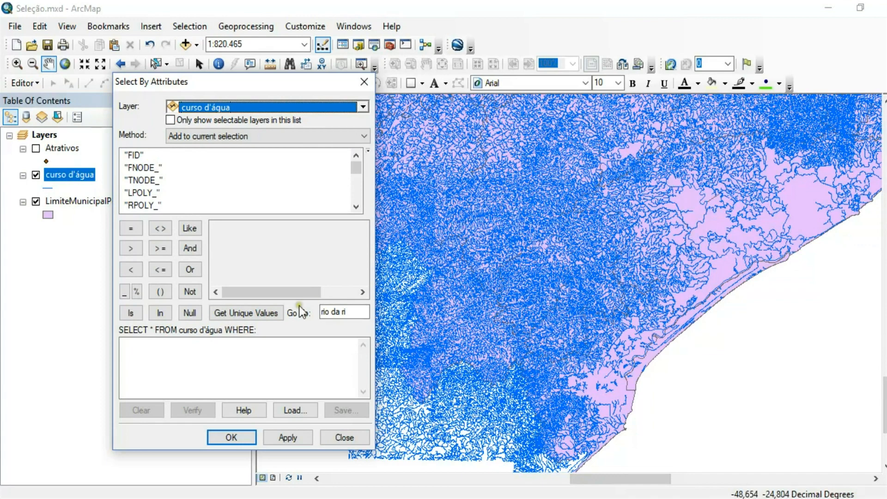
pyautogui.click(354, 200)
pyautogui.click(356, 206)
pyautogui.click(355, 207)
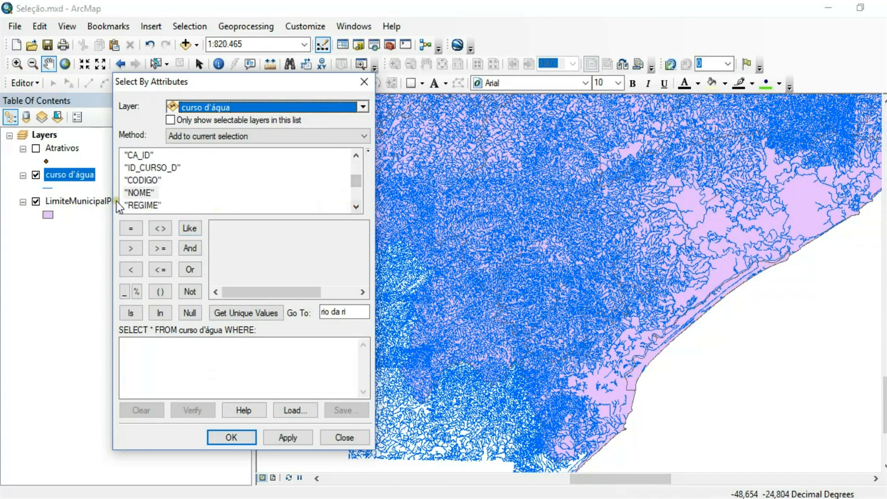
pyautogui.doubleClick(140, 193)
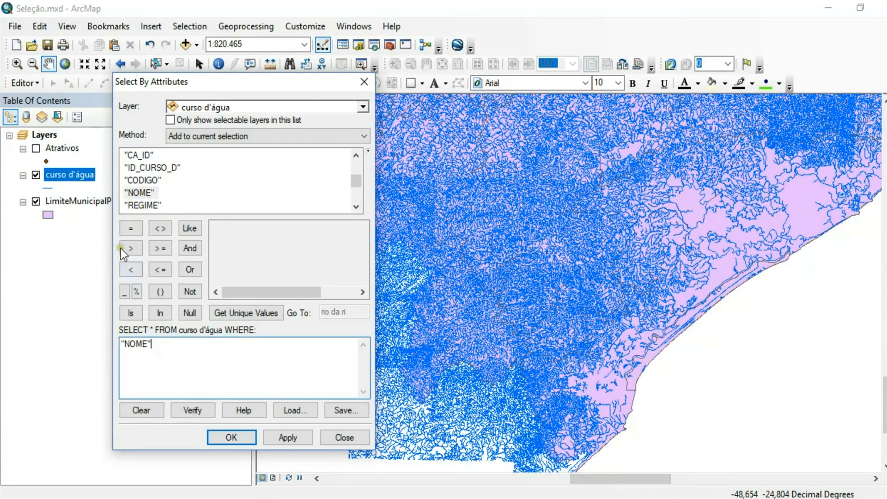
pyautogui.click(131, 228)
# Step: List the unique values of the NOME field, find "rio ri" among them, and complete the condition with 'RIO RIBEIRA'
pyautogui.click(251, 313)
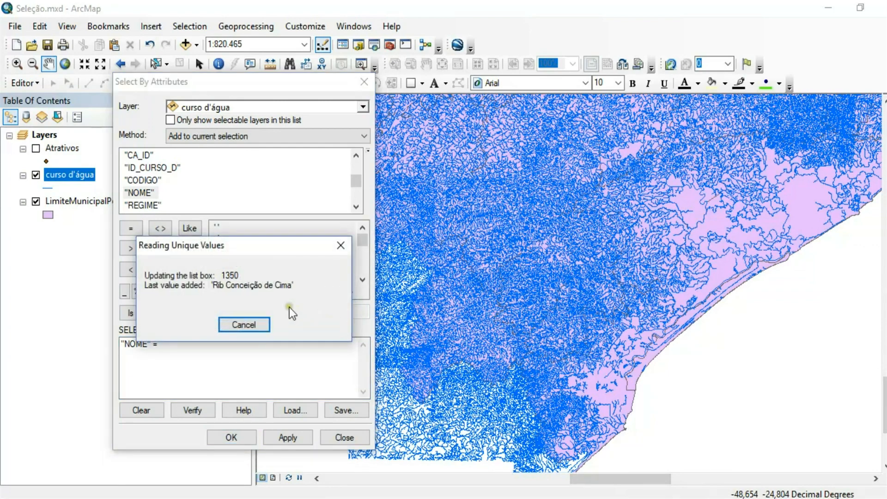
pyautogui.click(243, 324)
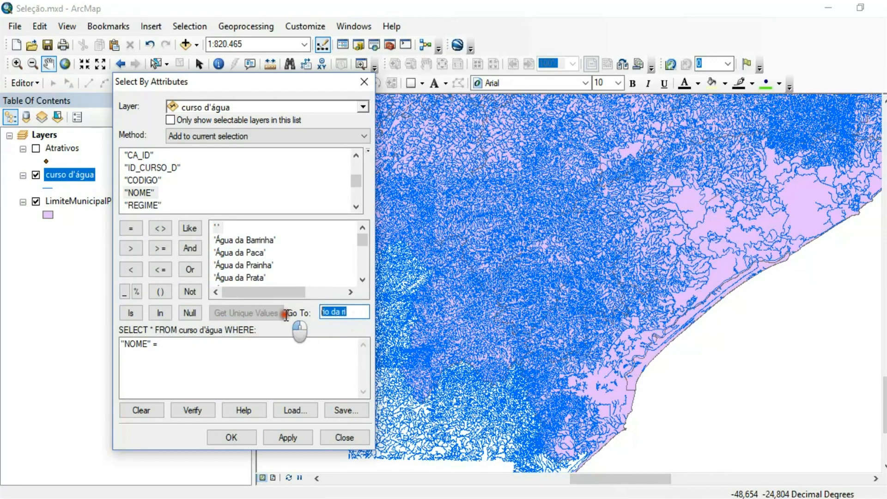
pyautogui.press('BackSpace')
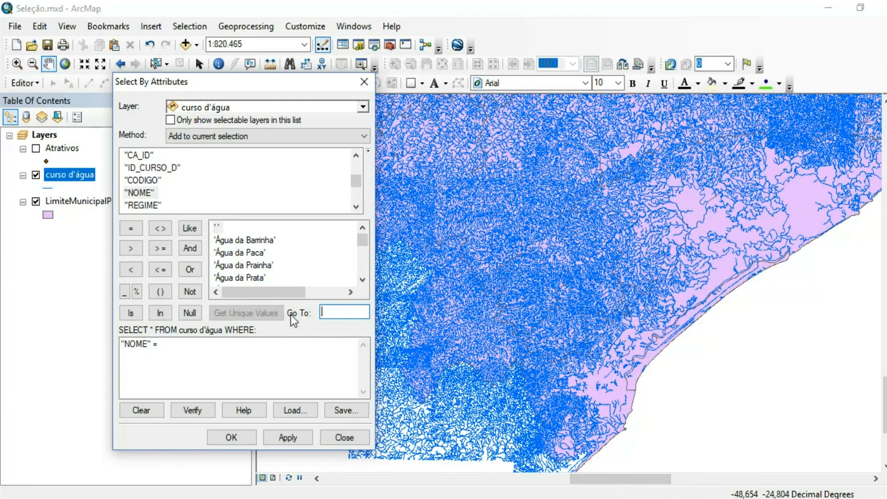
pyautogui.write('rio ri')
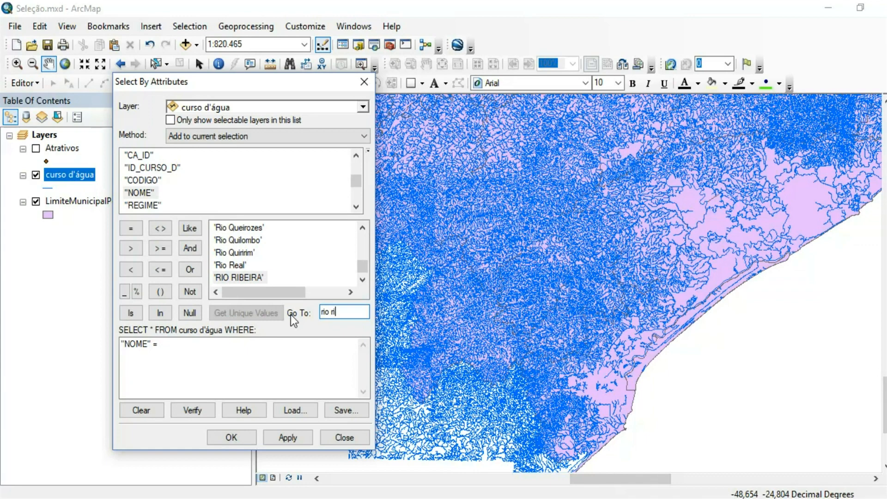
pyautogui.doubleClick(238, 278)
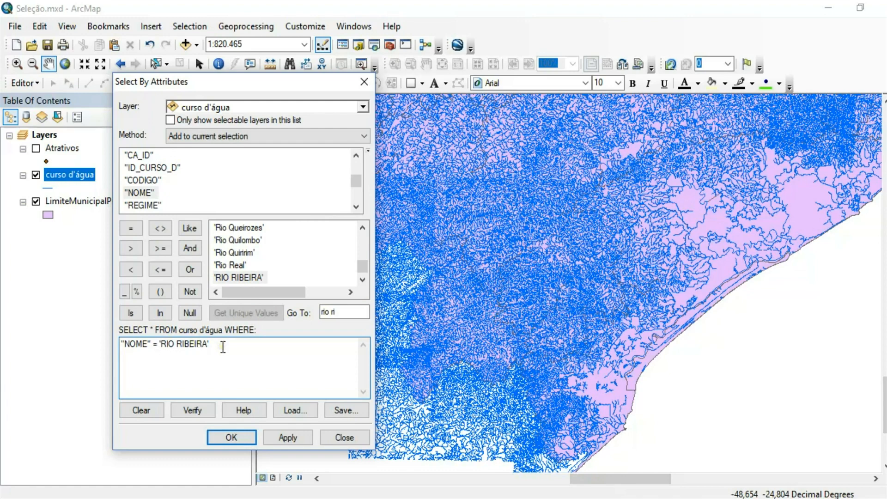
# Step: Extend the river query with OR "NOME" = 'RIO RIBEIRA DO IGUAPE' and apply the selection, keeping the query dialog clear of the map
pyautogui.click(362, 280)
pyautogui.click(363, 280)
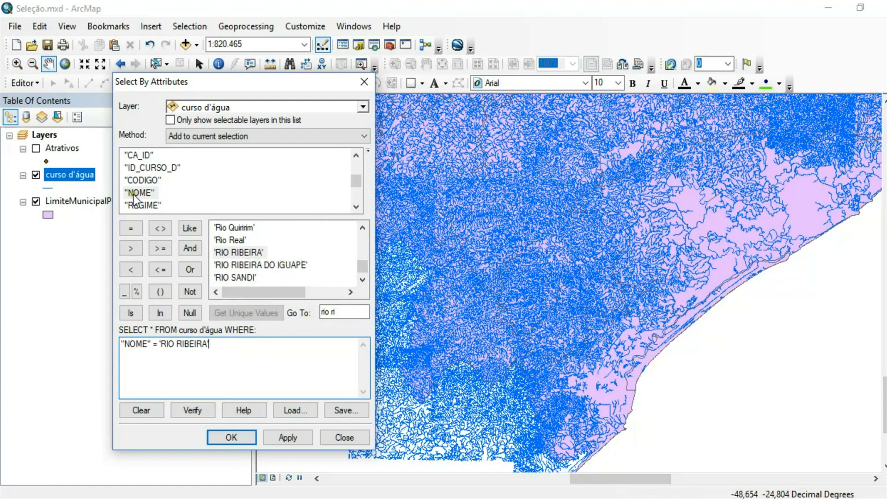
pyautogui.click(190, 270)
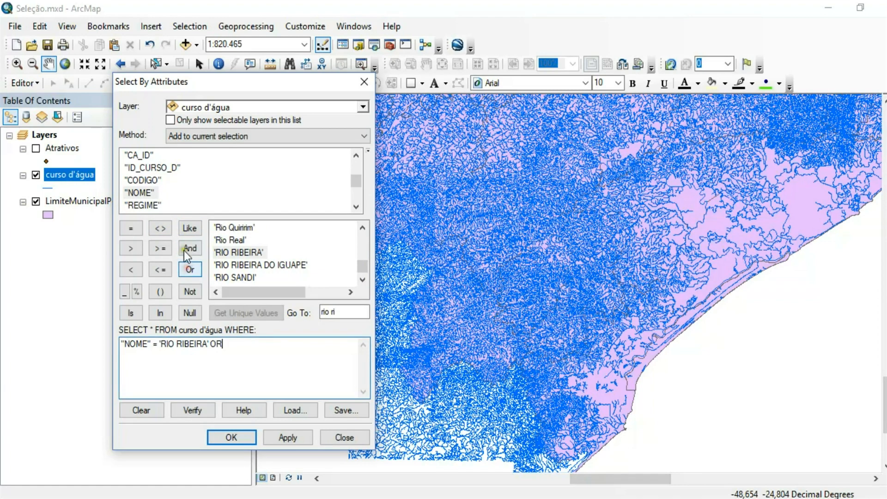
pyautogui.doubleClick(139, 193)
pyautogui.click(131, 228)
pyautogui.click(242, 267)
pyautogui.doubleClick(242, 267)
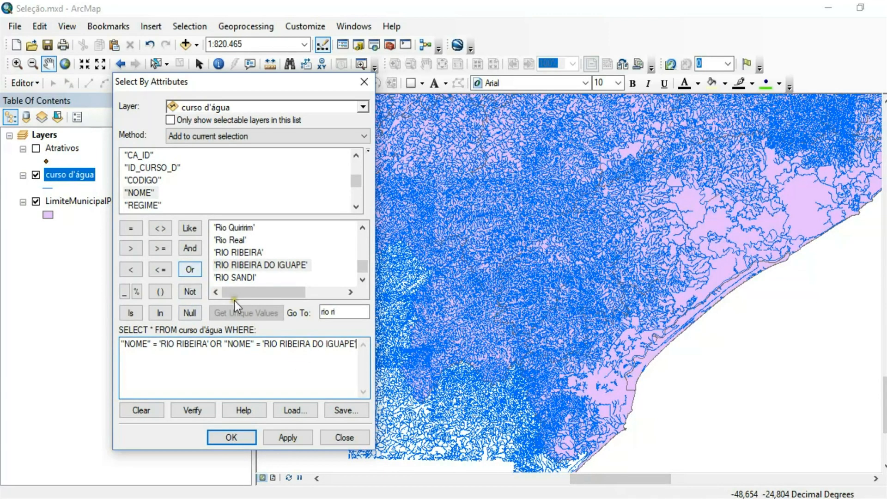
pyautogui.click(276, 441)
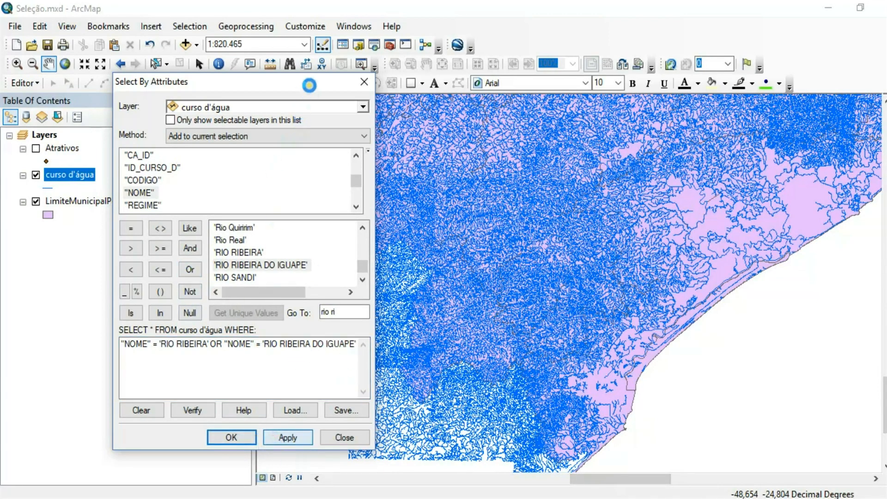
pyautogui.moveTo(307, 86); pyautogui.dragTo(229, 76)
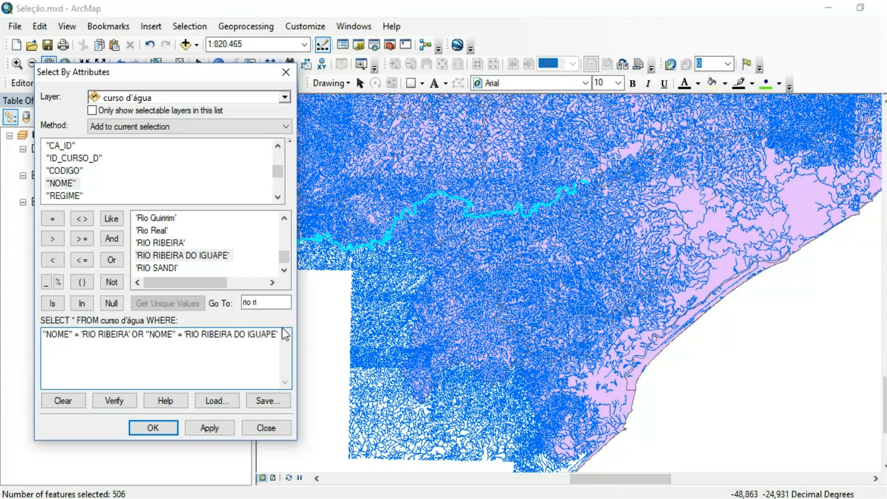
# Step: Add OR "NOME" = 'RIO DA RIBEIRA DO IGUAPE' to the query, finding the value with "rio da ribeir", and run the selection
pyautogui.click(118, 259)
pyautogui.doubleClick(67, 182)
pyautogui.click(53, 220)
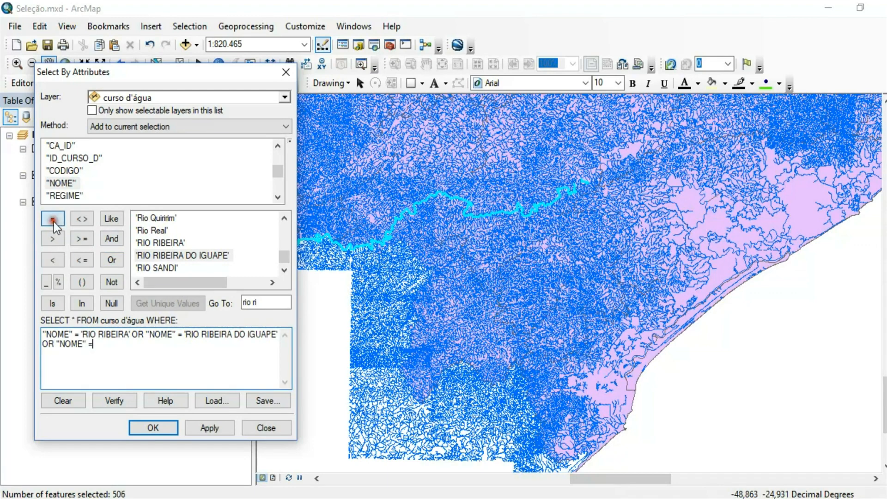
pyautogui.moveTo(253, 302); pyautogui.dragTo(268, 315)
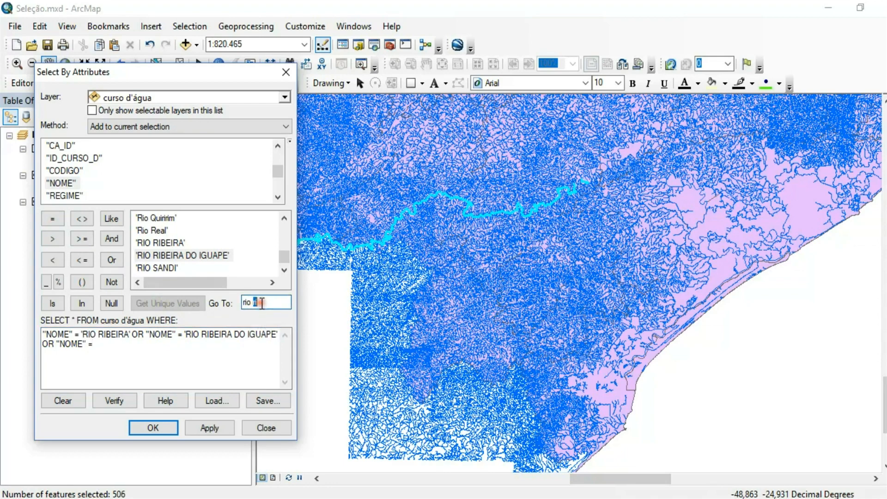
pyautogui.write('da')
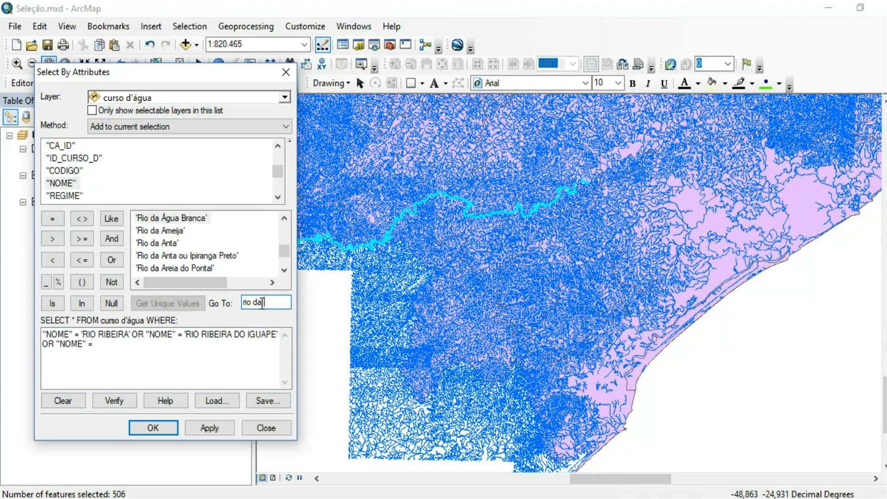
pyautogui.write(' ribeir')
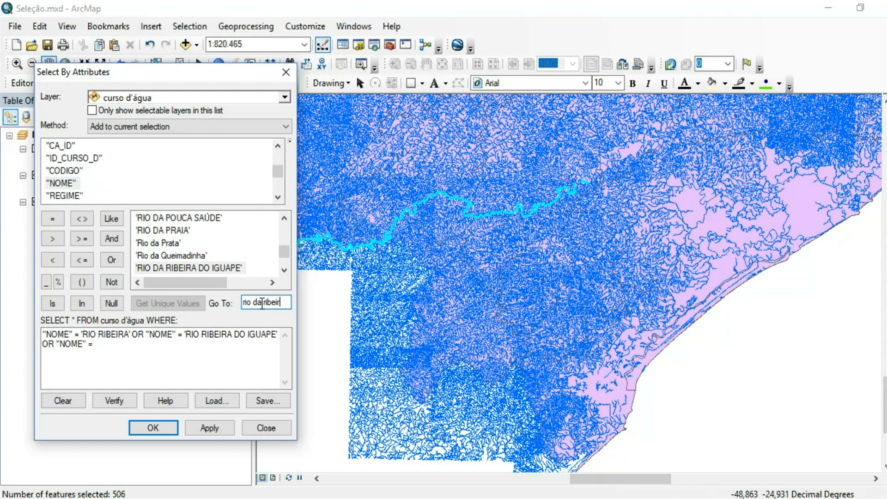
pyautogui.doubleClick(155, 266)
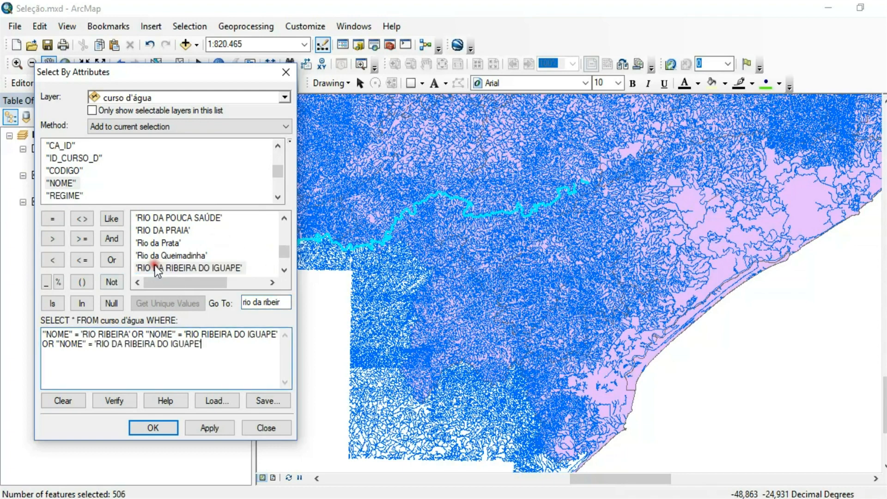
pyautogui.click(214, 424)
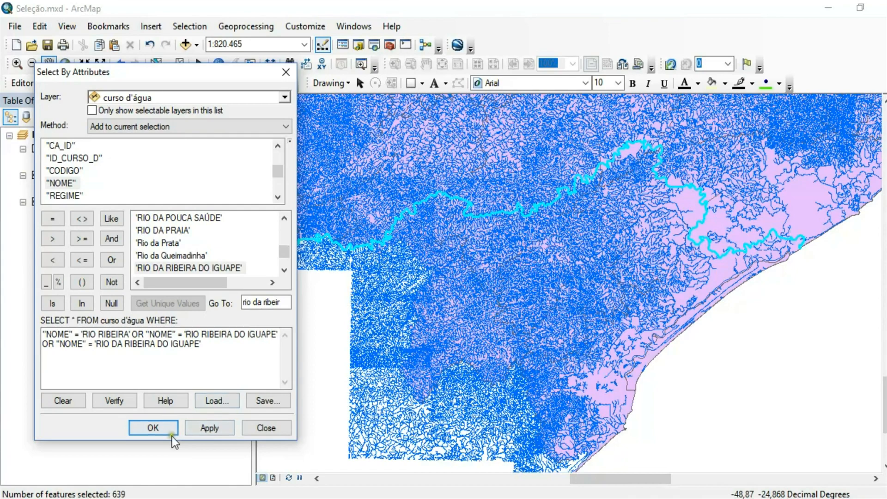
pyautogui.click(158, 432)
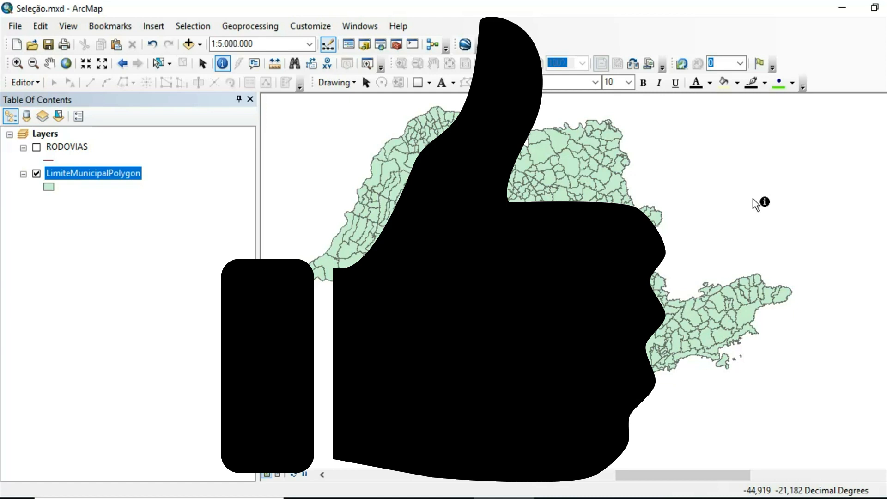
# Step: Start a Select By Attributes query on LimiteMunicipalPolygon with "Nome" LIKE and list the field's unique values
pyautogui.click(207, 26)
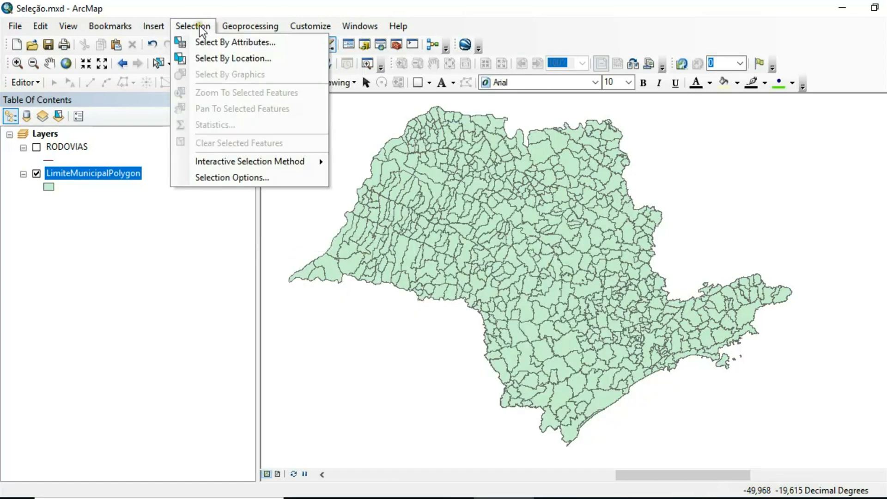
pyautogui.click(280, 46)
pyautogui.click(167, 353)
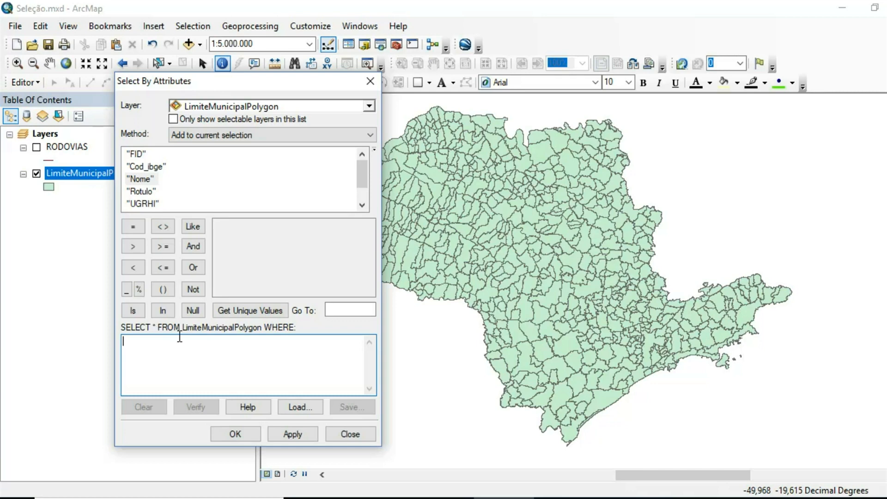
pyautogui.doubleClick(139, 179)
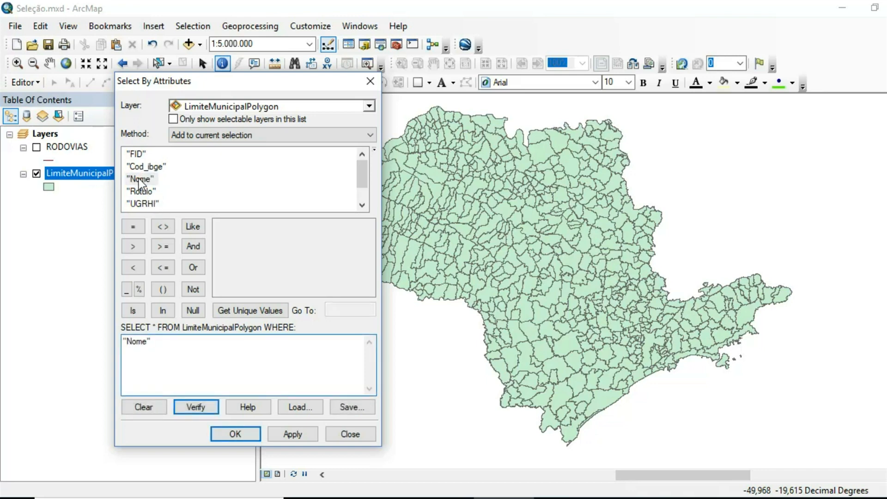
pyautogui.click(200, 231)
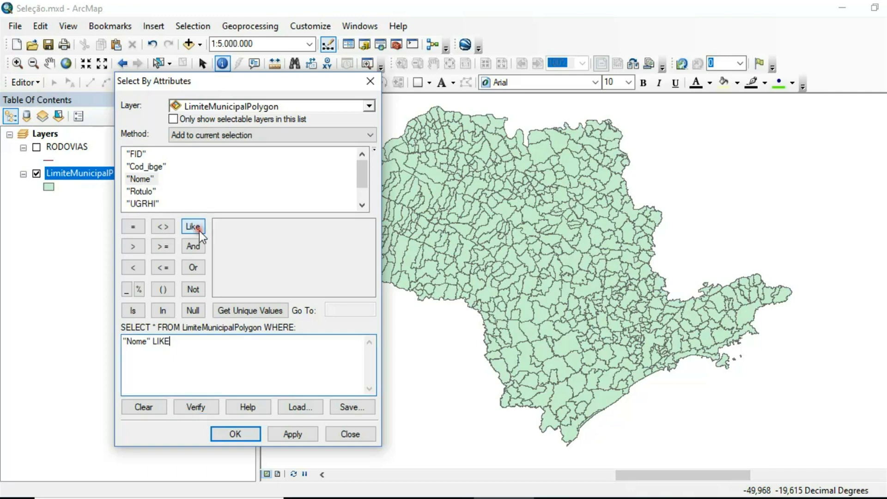
pyautogui.click(252, 311)
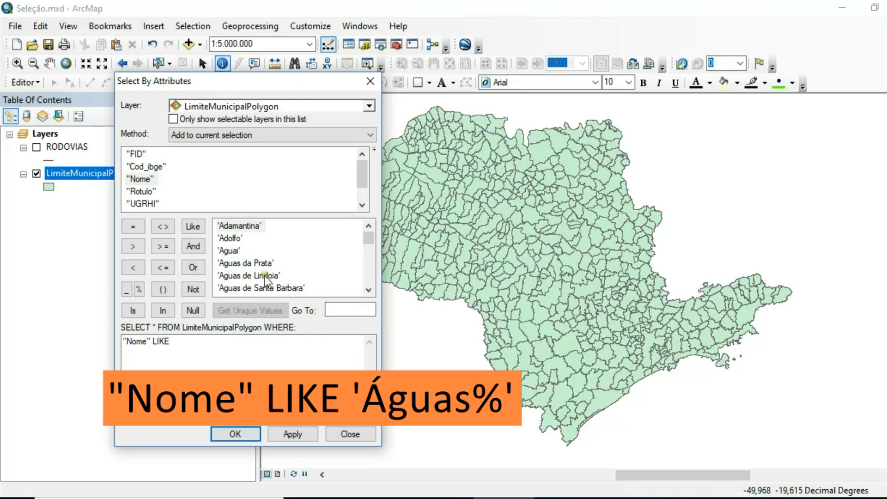
# Step: Complete the LIKE condition with 'Águas%' and run the selection on the municipalities
pyautogui.click(203, 340)
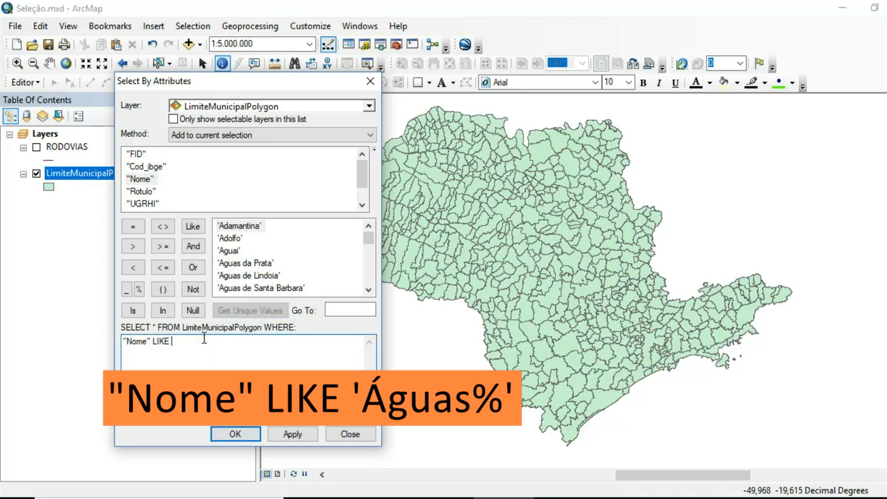
pyautogui.write("'aGUAS")
pyautogui.press('BackSpace')
pyautogui.press('BackSpace')
pyautogui.press('BackSpace')
pyautogui.write('Aguas')
pyautogui.click(245, 434)
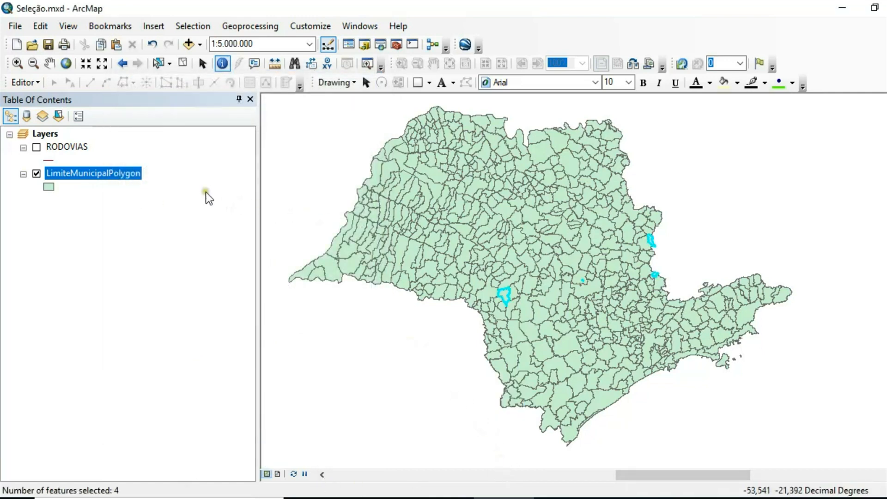
# Step: Open the attribute table of the LimiteMunicipalPolygon layer
pyautogui.rightClick(89, 174)
pyautogui.click(113, 216)
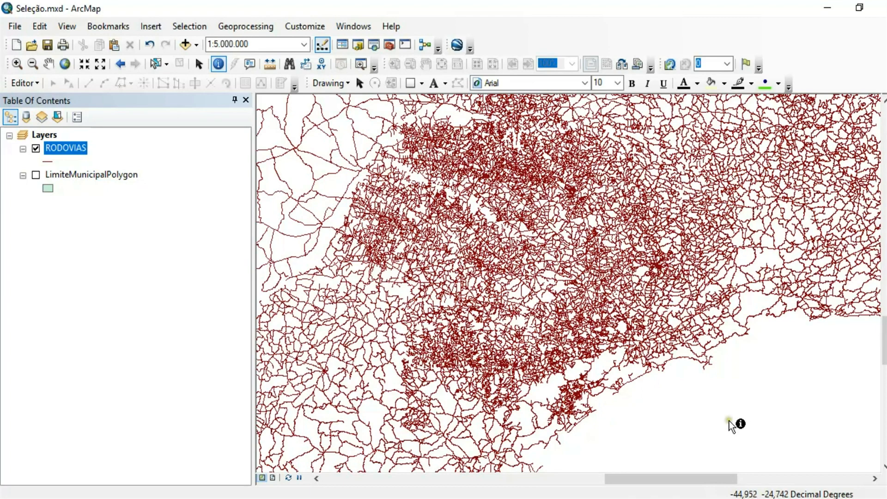
# Step: Start a Select By Attributes query on the RODOVIAS layer with the condition "jurisdicao" = 'Federal', picked from the unique values
pyautogui.click(189, 26)
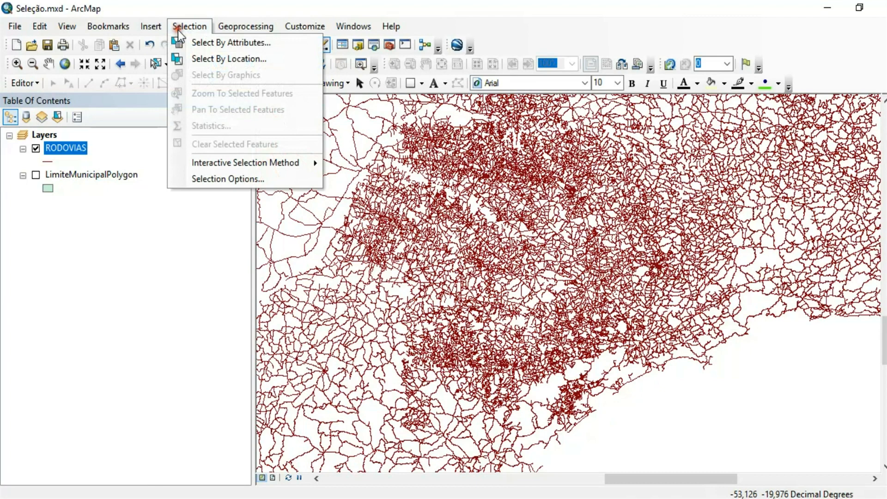
pyautogui.click(252, 42)
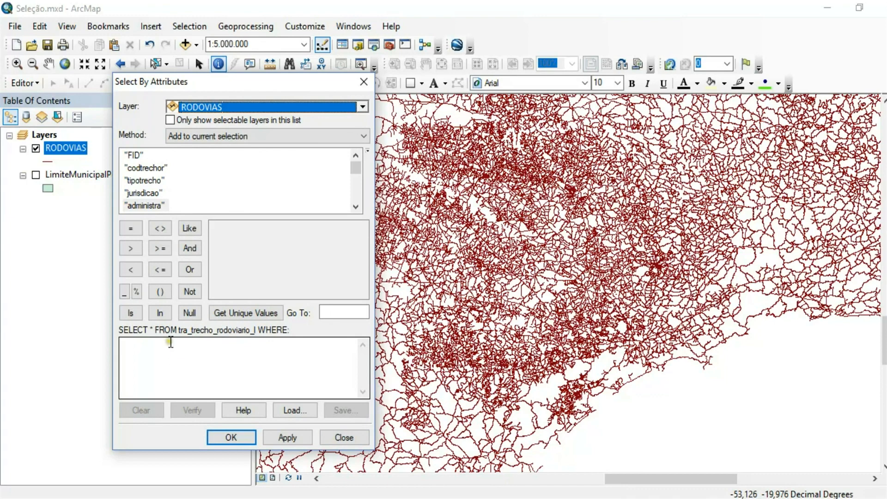
pyautogui.doubleClick(143, 193)
pyautogui.click(131, 228)
pyautogui.click(234, 312)
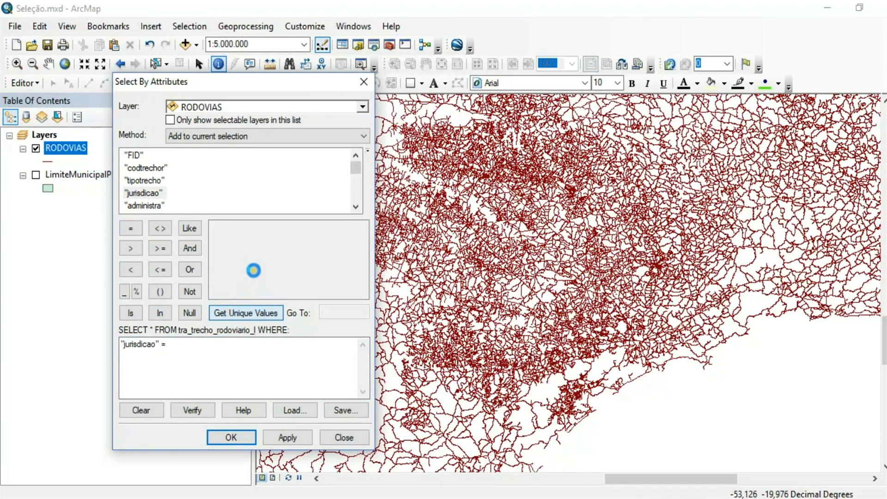
pyautogui.click(226, 265)
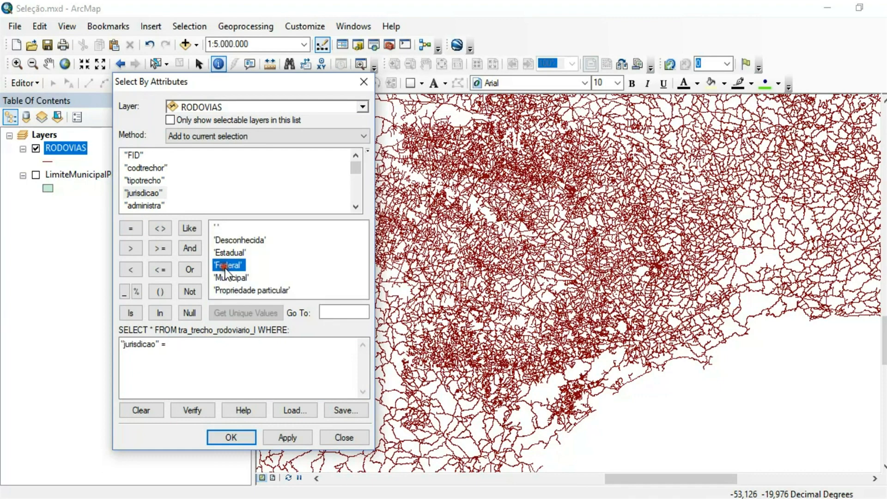
pyautogui.doubleClick(228, 266)
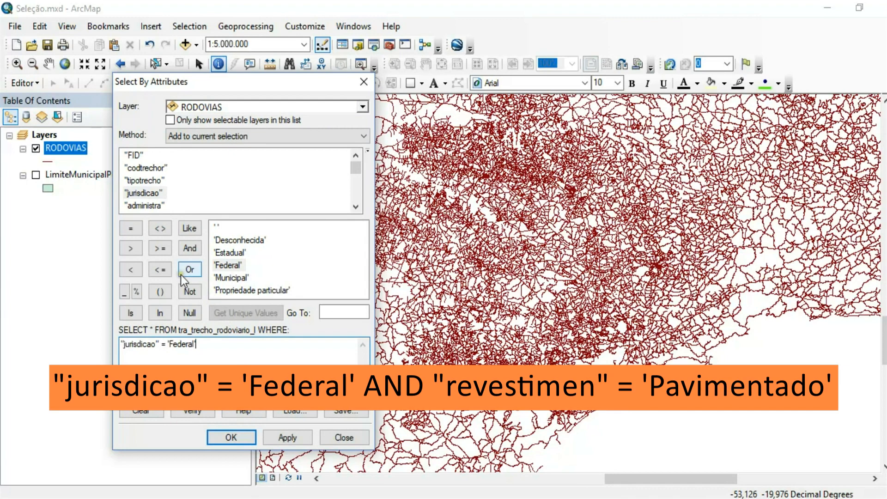
# Step: Add AND "revestimen" = 'Pavimentado' to the roads query and run the selection
pyautogui.click(190, 248)
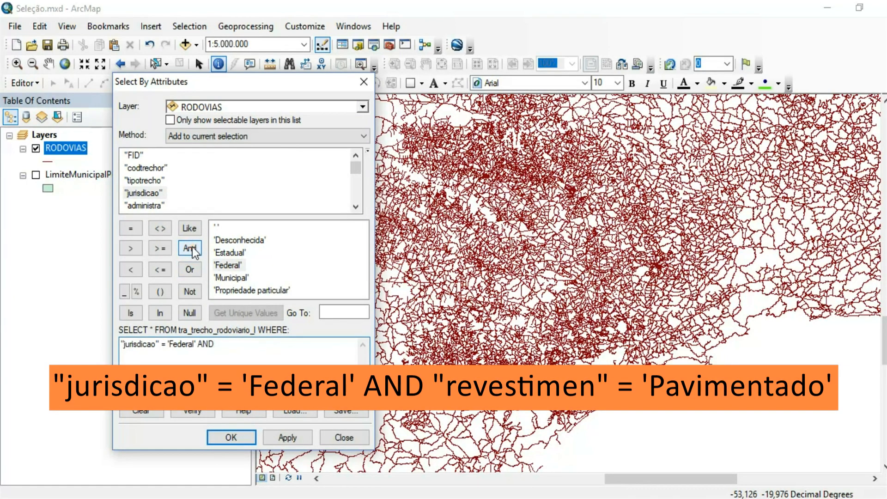
pyautogui.click(356, 207)
pyautogui.click(356, 206)
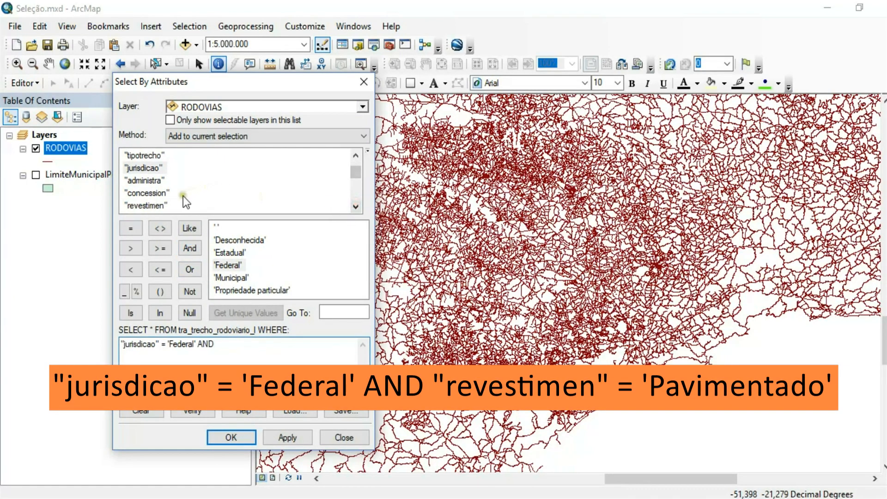
pyautogui.doubleClick(155, 206)
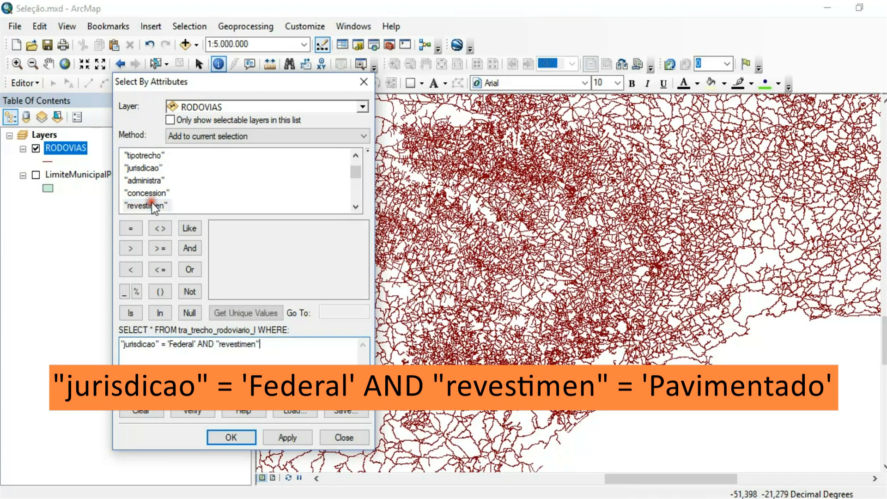
pyautogui.click(128, 228)
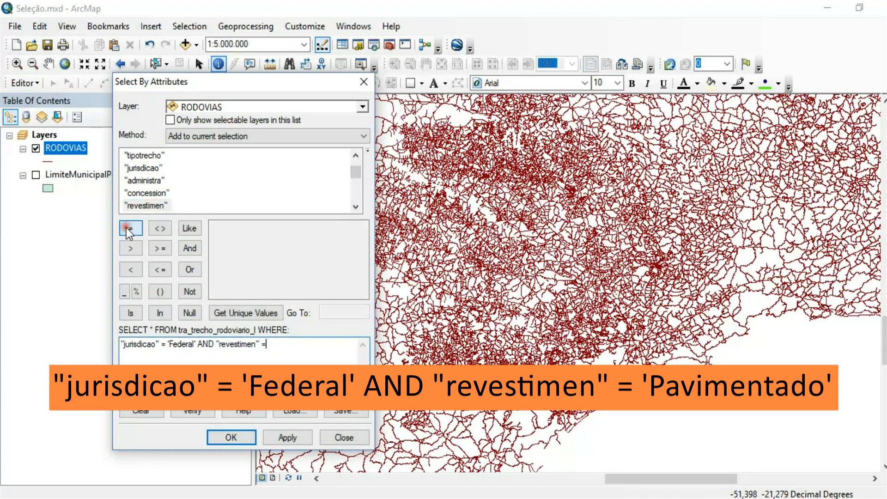
pyautogui.click(224, 315)
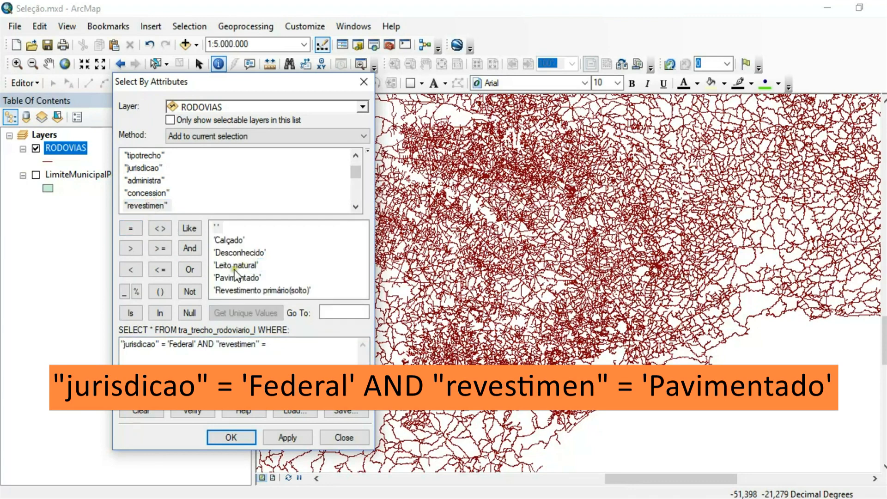
pyautogui.doubleClick(238, 277)
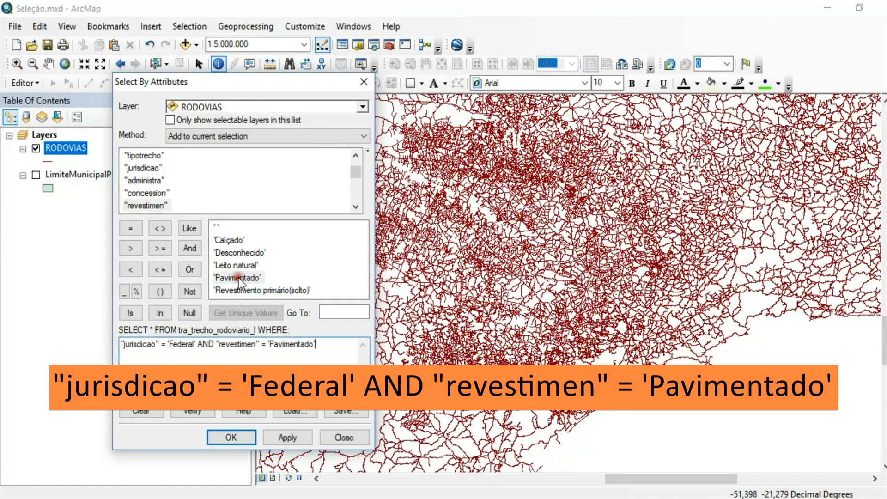
pyautogui.click(232, 438)
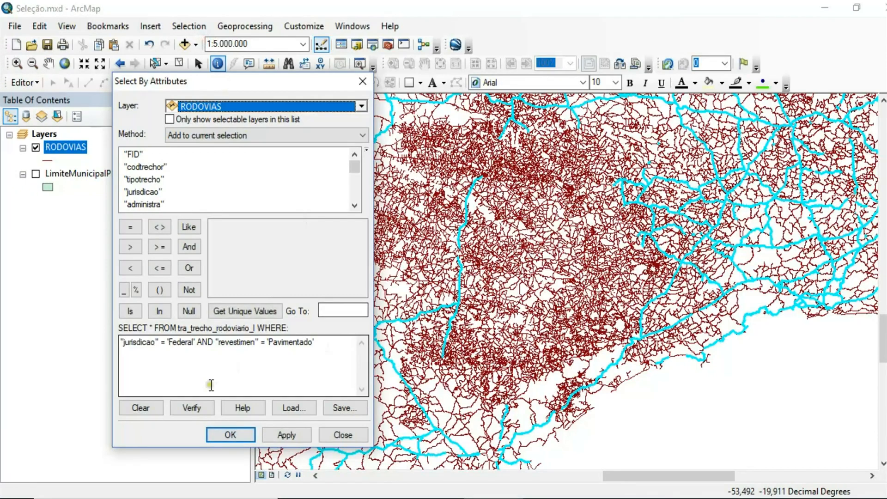
# Step: Replace AND with OR in the roads query, then change it back to AND and close the query dialog
pyautogui.doubleClick(204, 342)
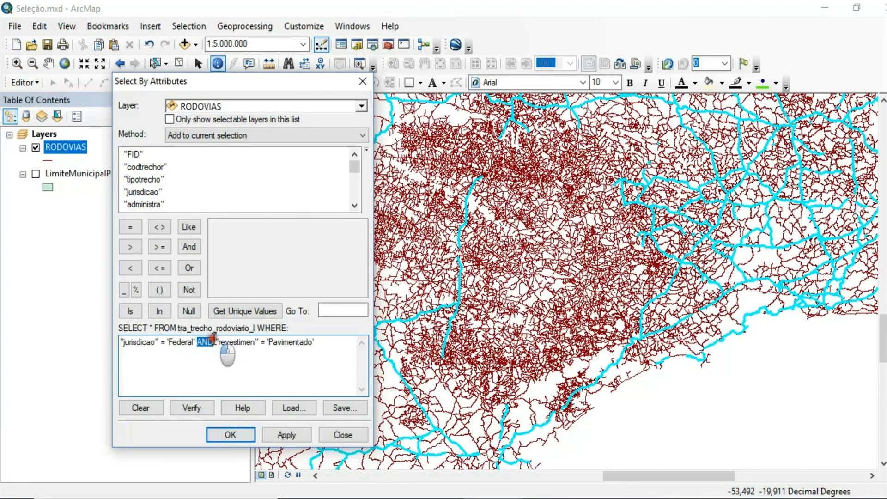
pyautogui.click(189, 268)
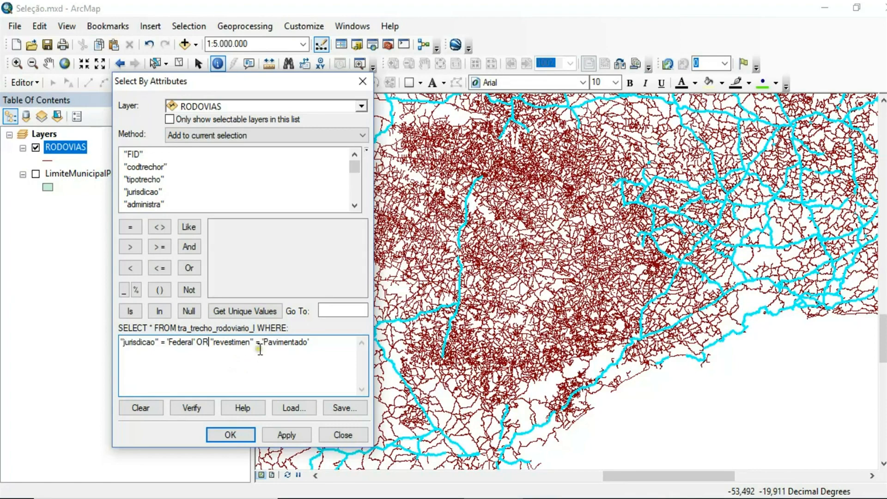
pyautogui.doubleClick(205, 344)
pyautogui.click(190, 247)
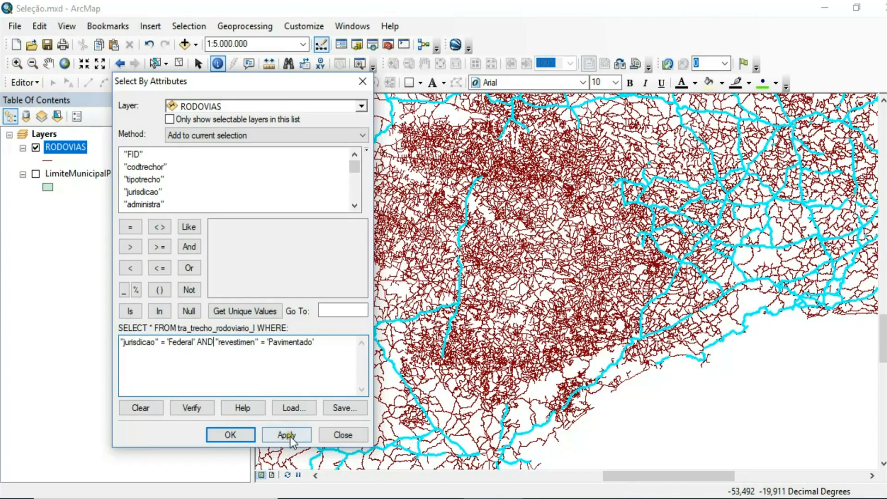
pyautogui.click(354, 431)
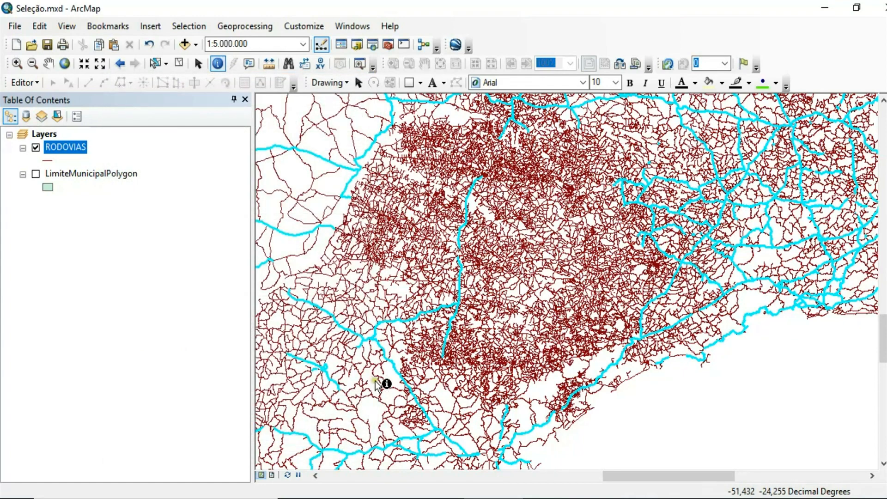